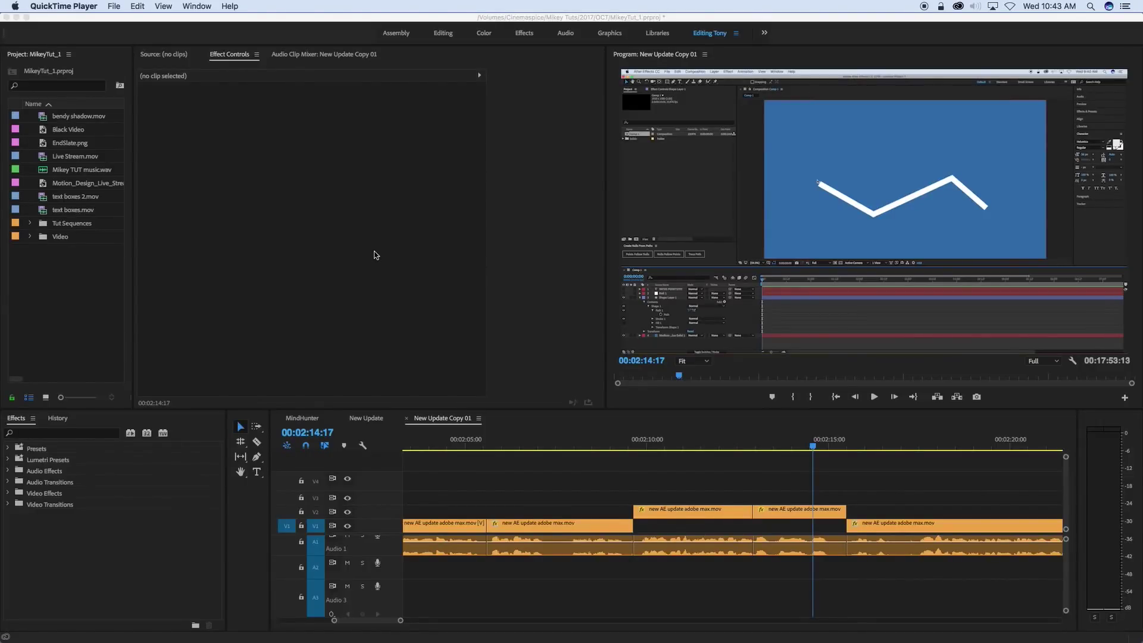
Switch from QuickTime Player to the Premiere Pro MikeyTut_1 project window.
left_click(529, 229)
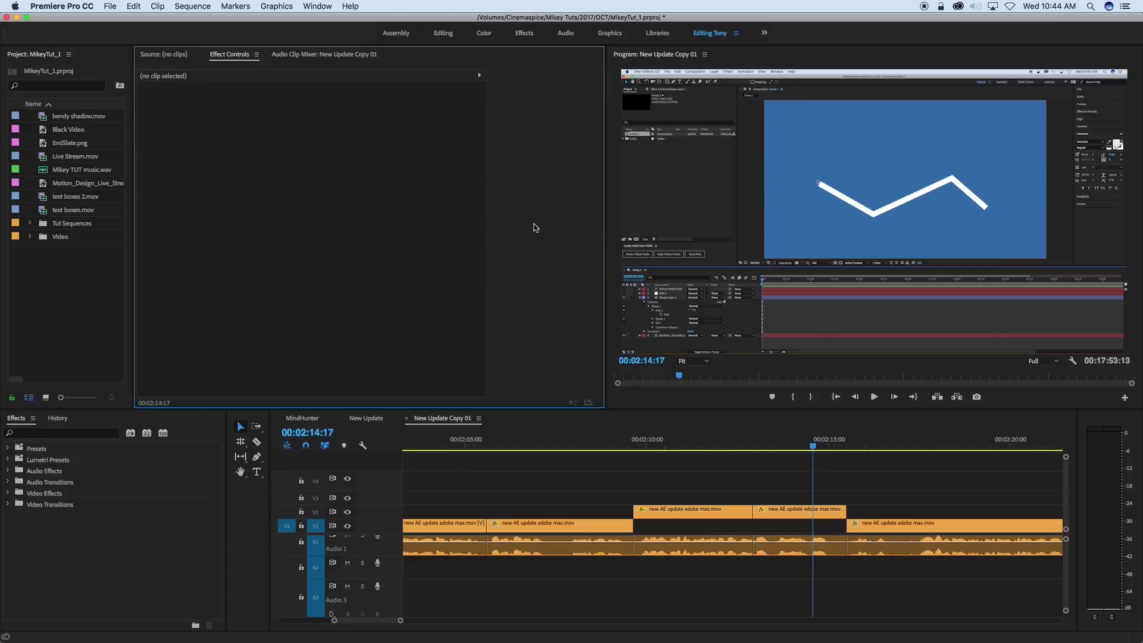
Play back and scrub around the jump cut in the sequence to review it.
left_click(772, 472)
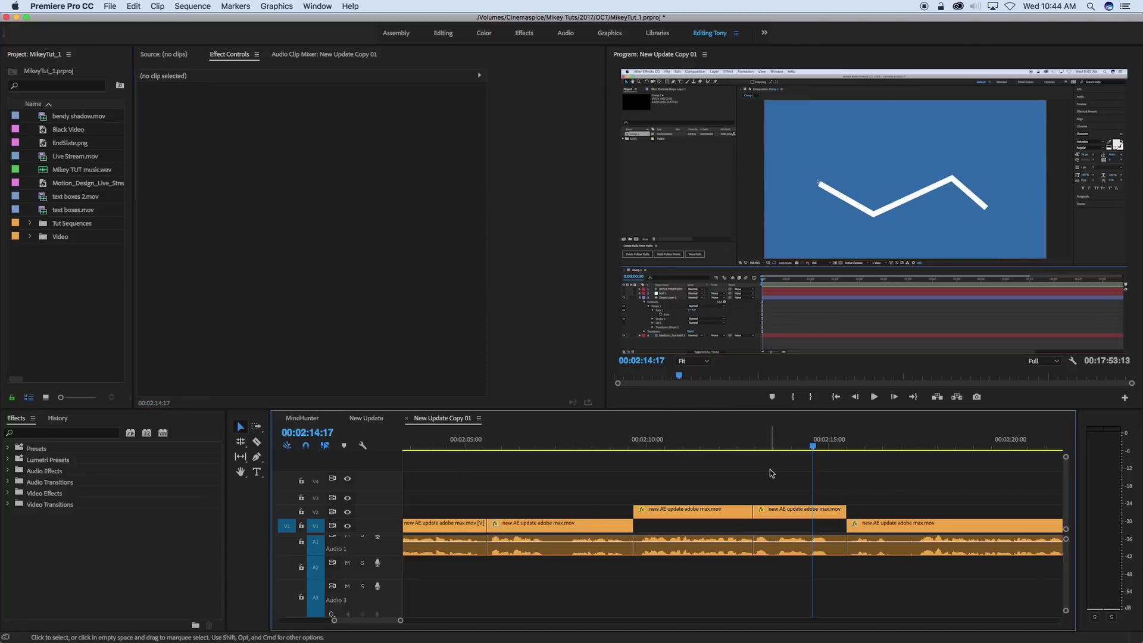
left_click(772, 442)
key("space")
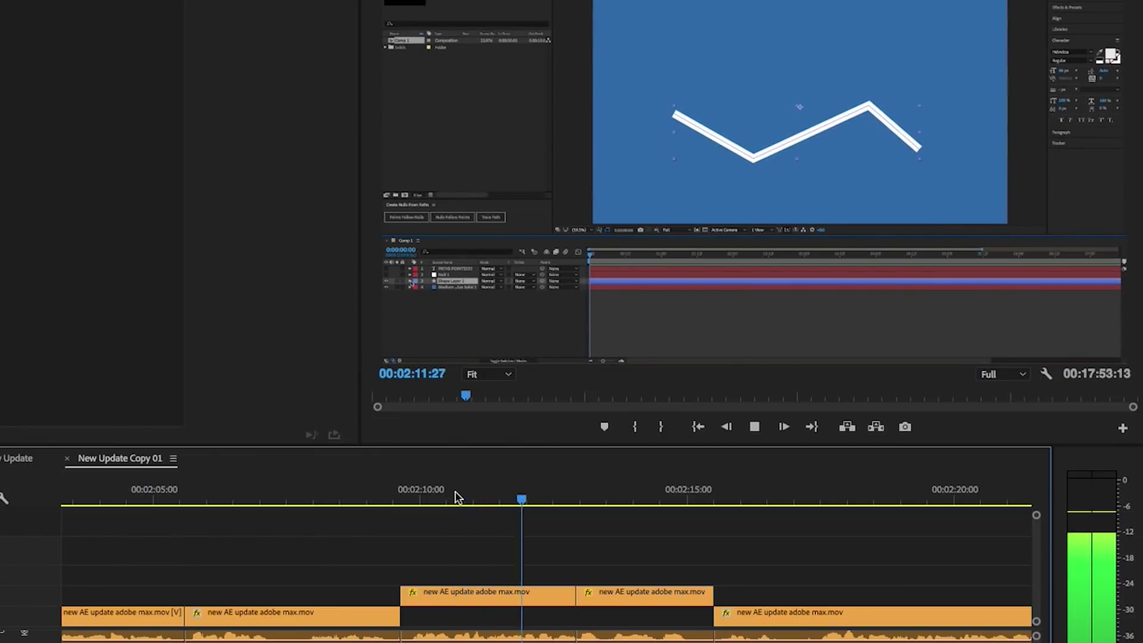
key("space")
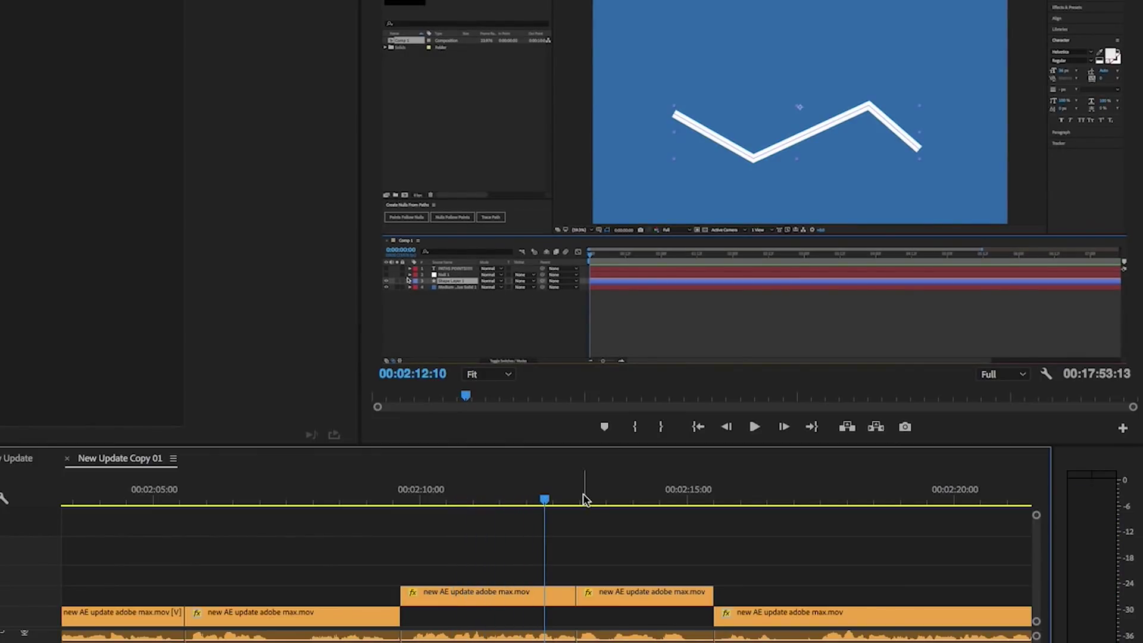
left_click_drag(546, 498, 507, 497)
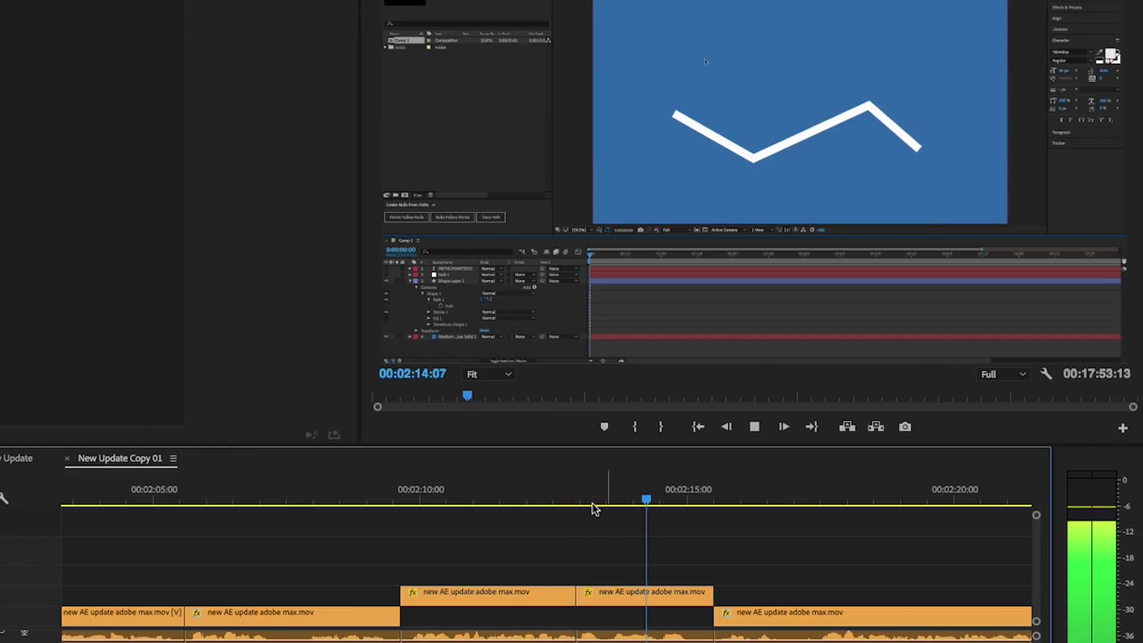
left_click(483, 495)
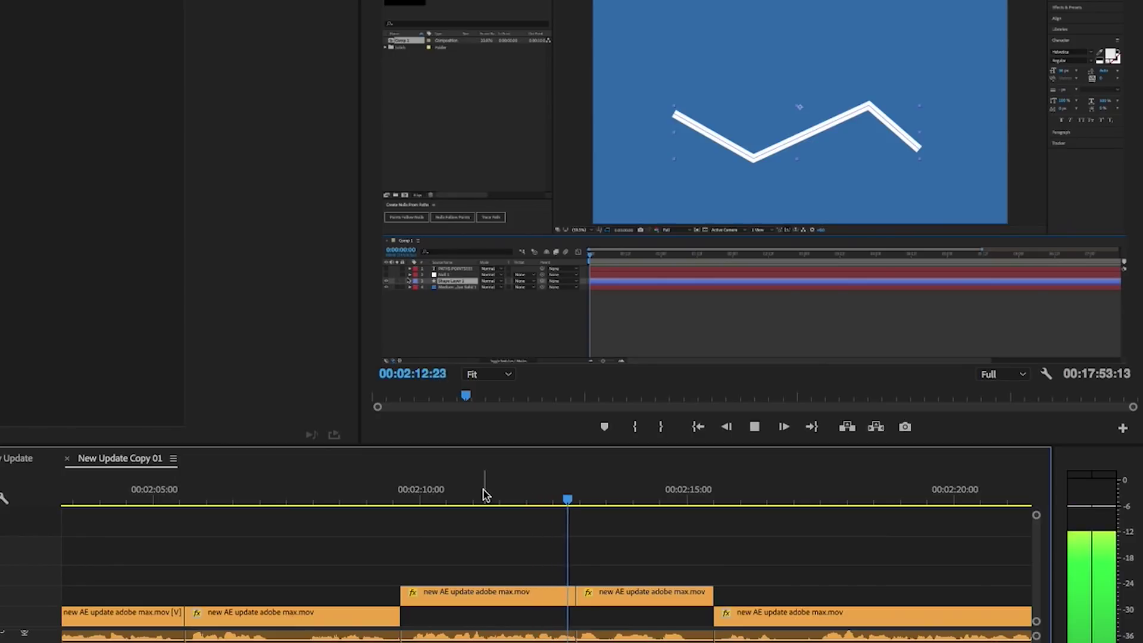
key("space")
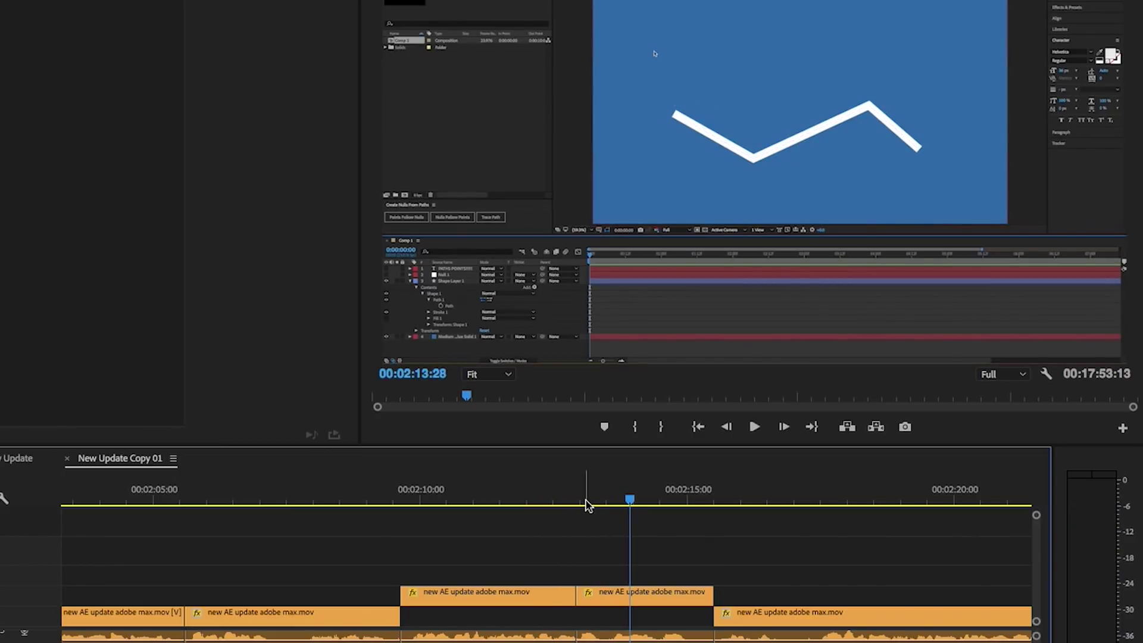
Drag the first V2 clip's right edge so it meets the next clip, then deselect.
left_click(568, 594)
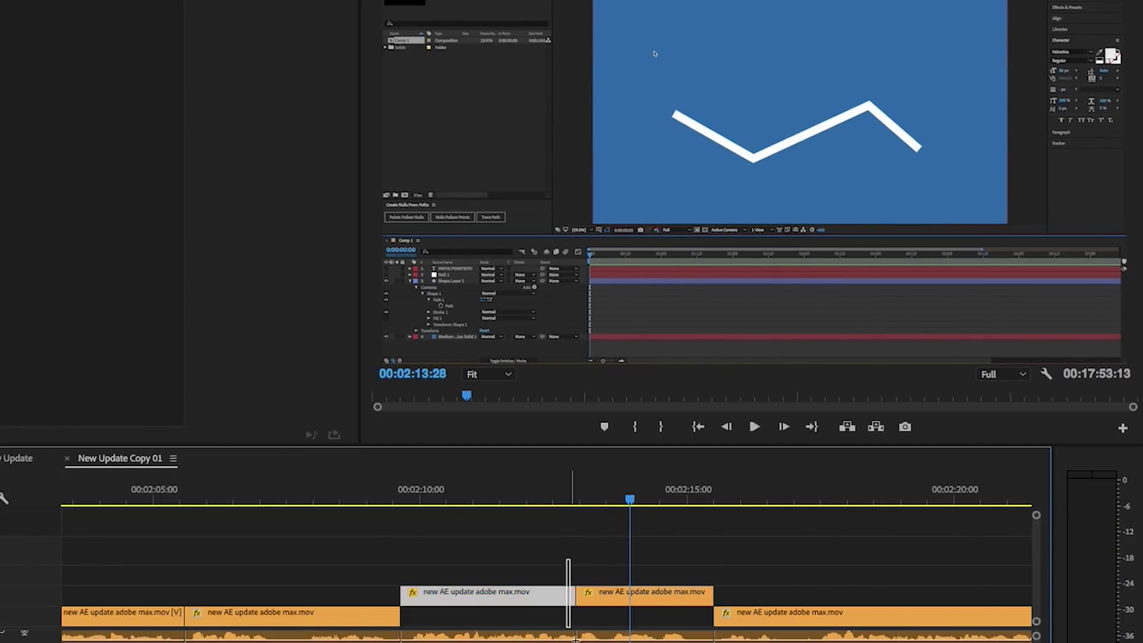
left_click_drag(570, 594, 579, 594)
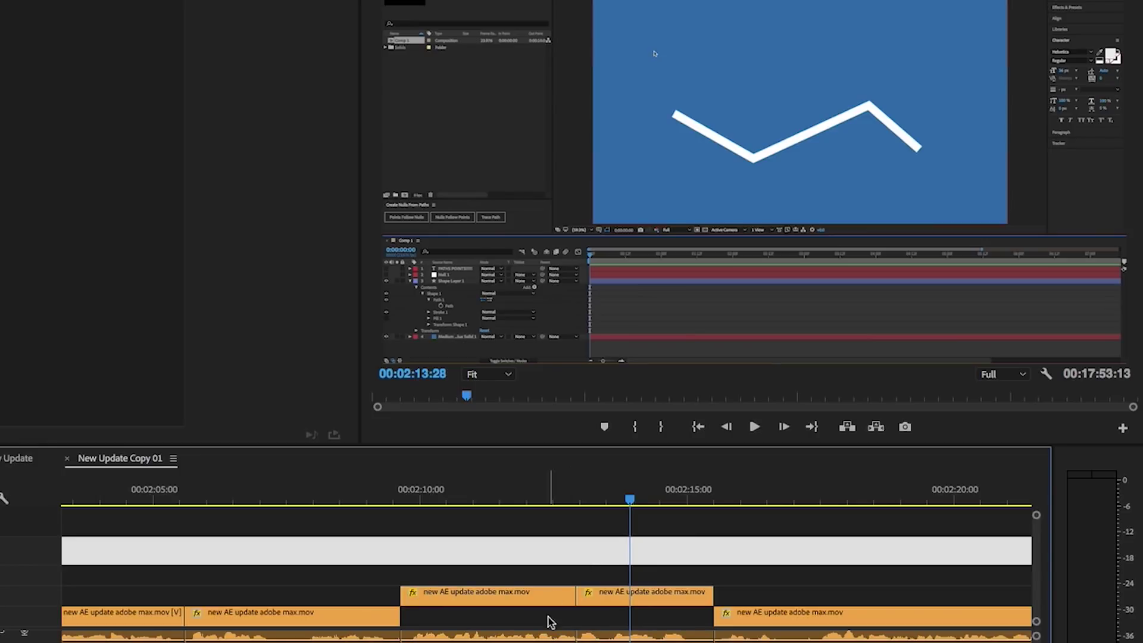
left_click(576, 502)
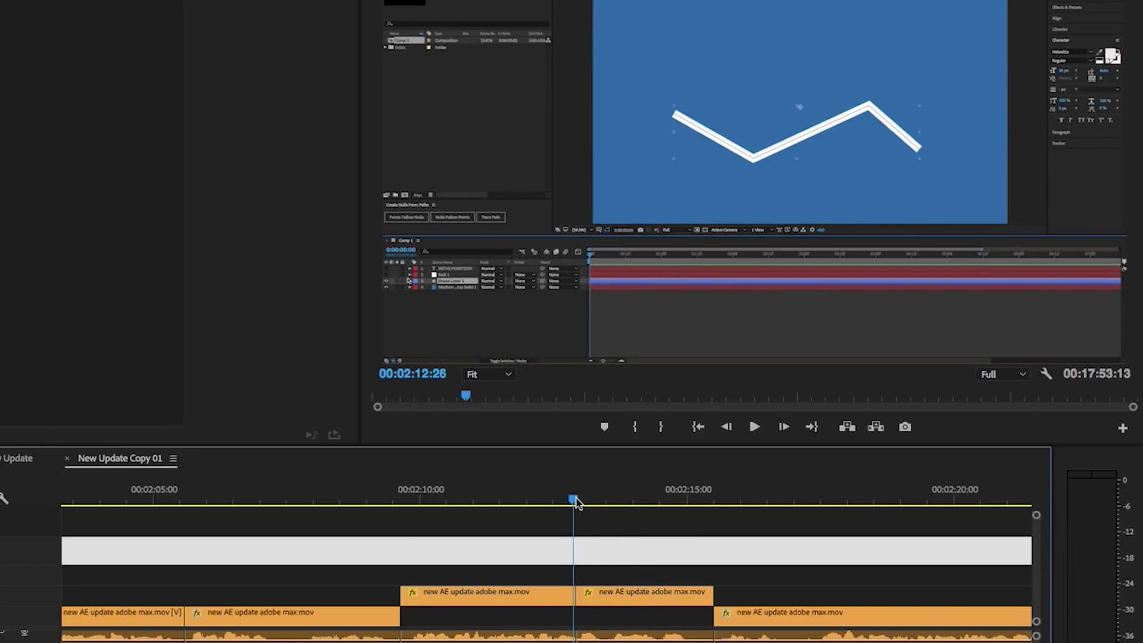
left_click(628, 560)
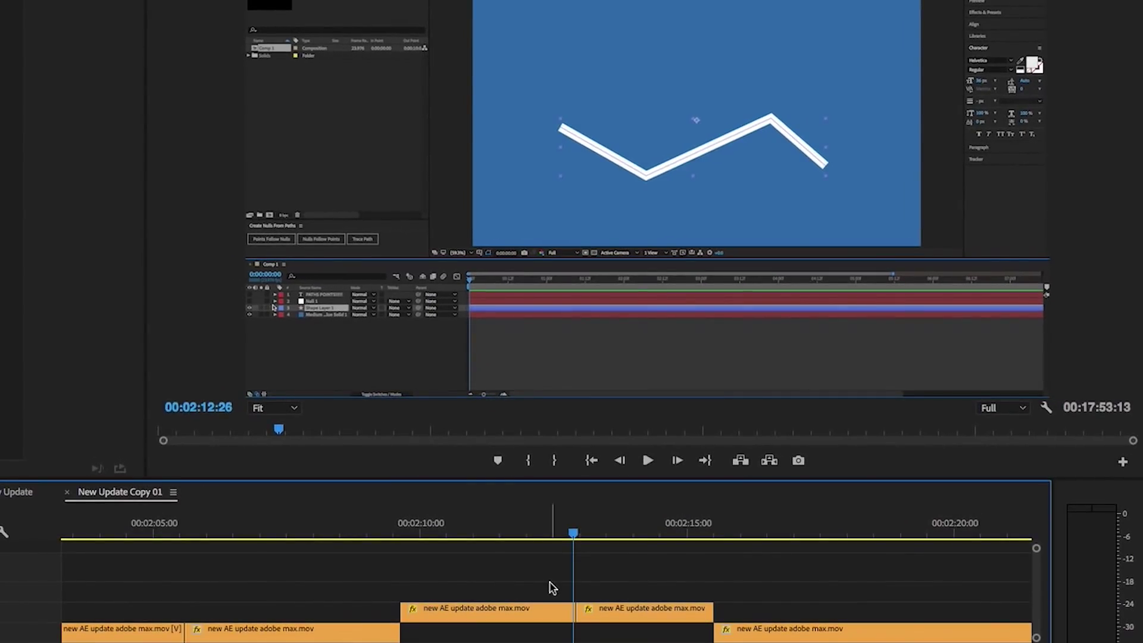
Play the edit, then drag the V2 edit point about a second earlier than the audio cut.
key("shift+k")
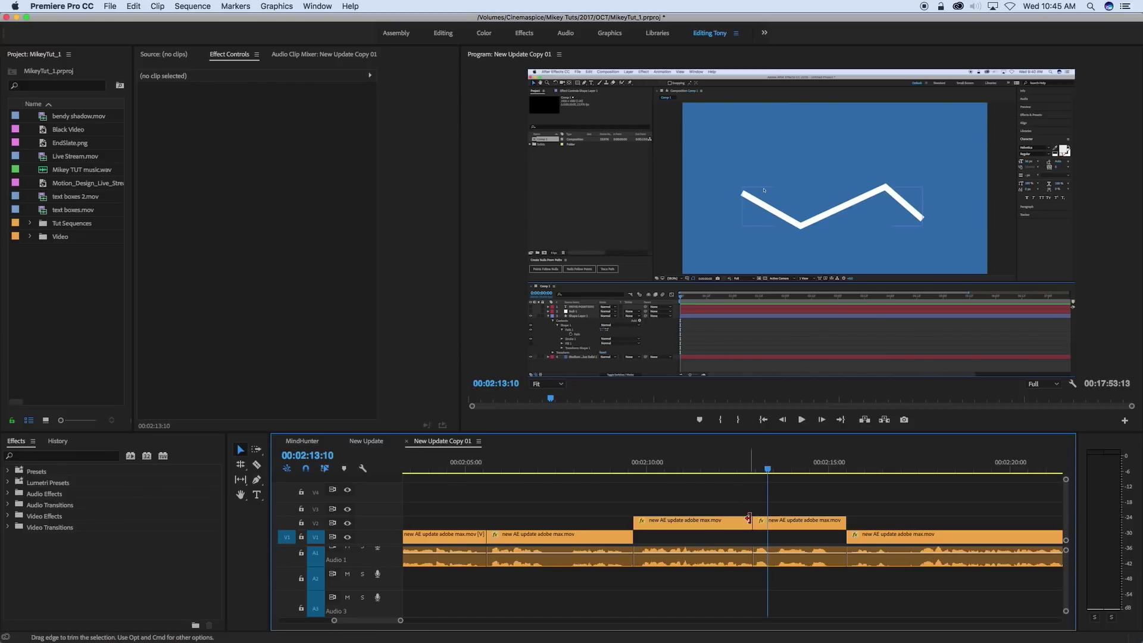
left_click_drag(751, 519, 707, 521)
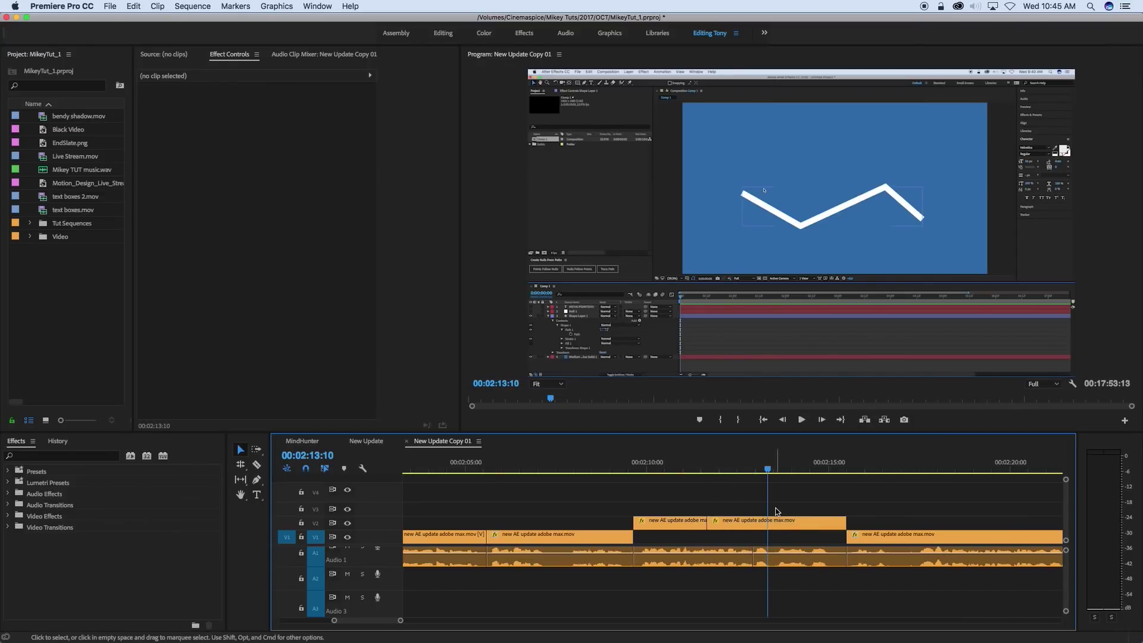
left_click(615, 462)
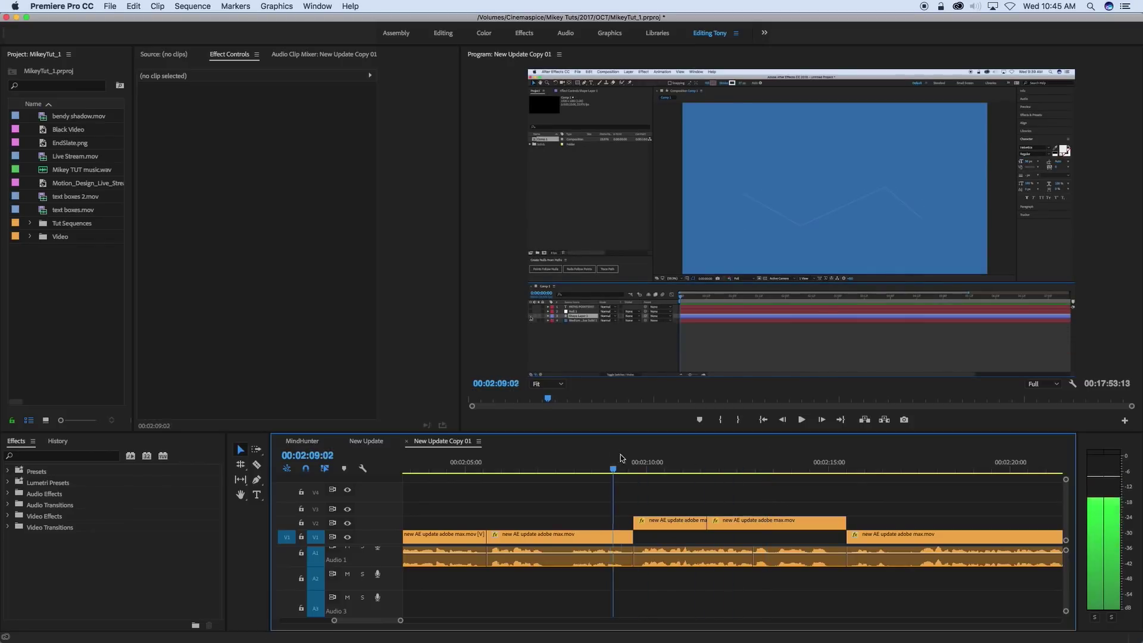
key("space")
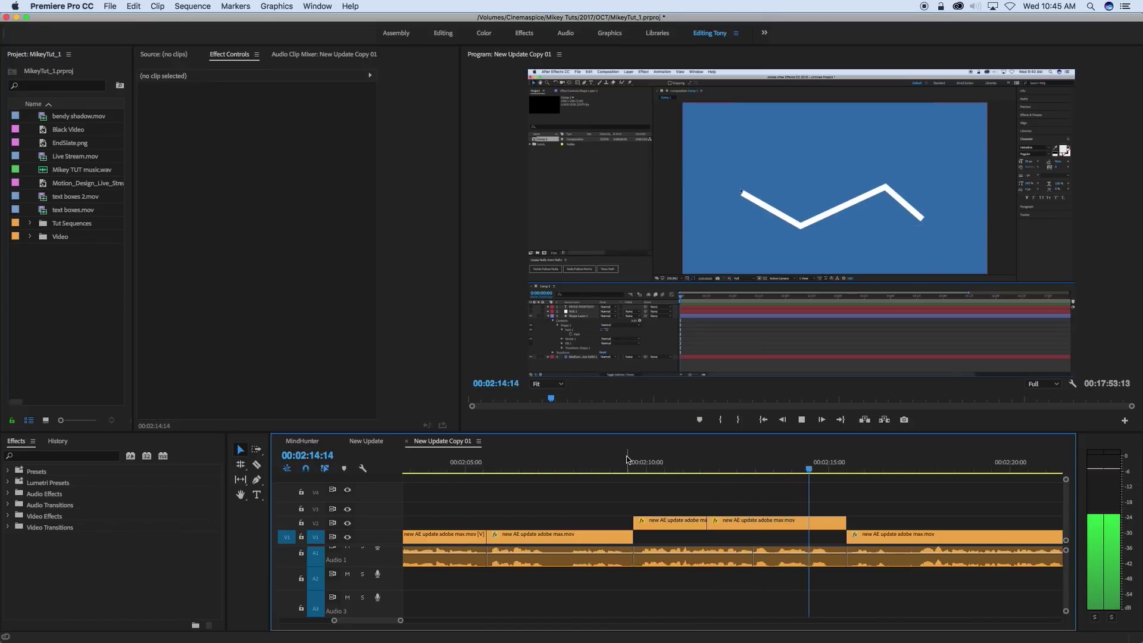
key("space")
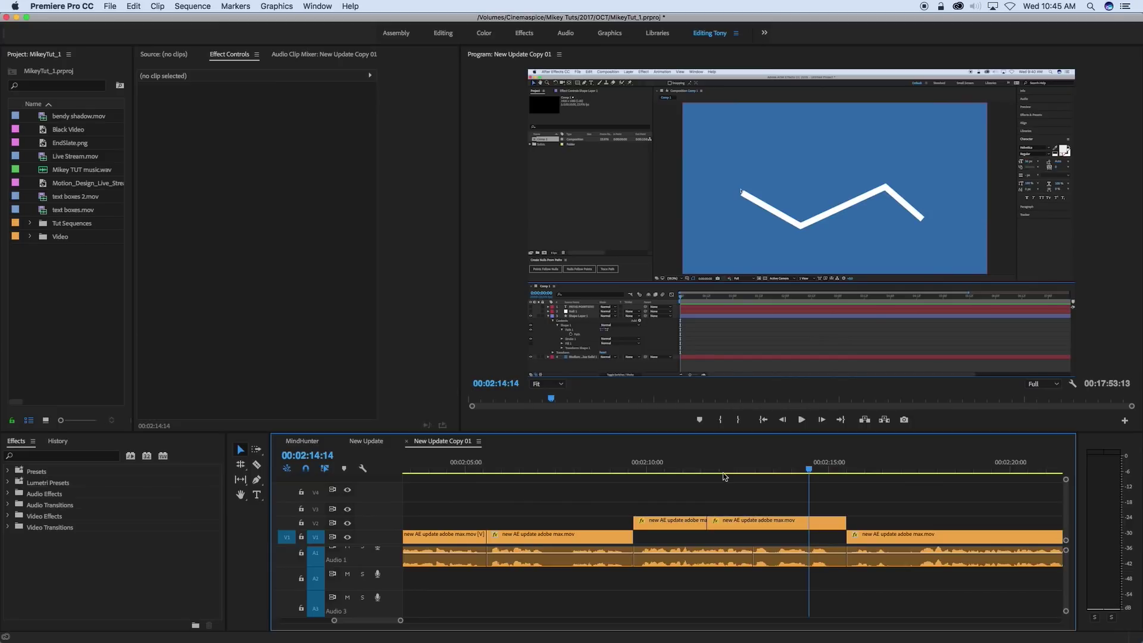
left_click(724, 477)
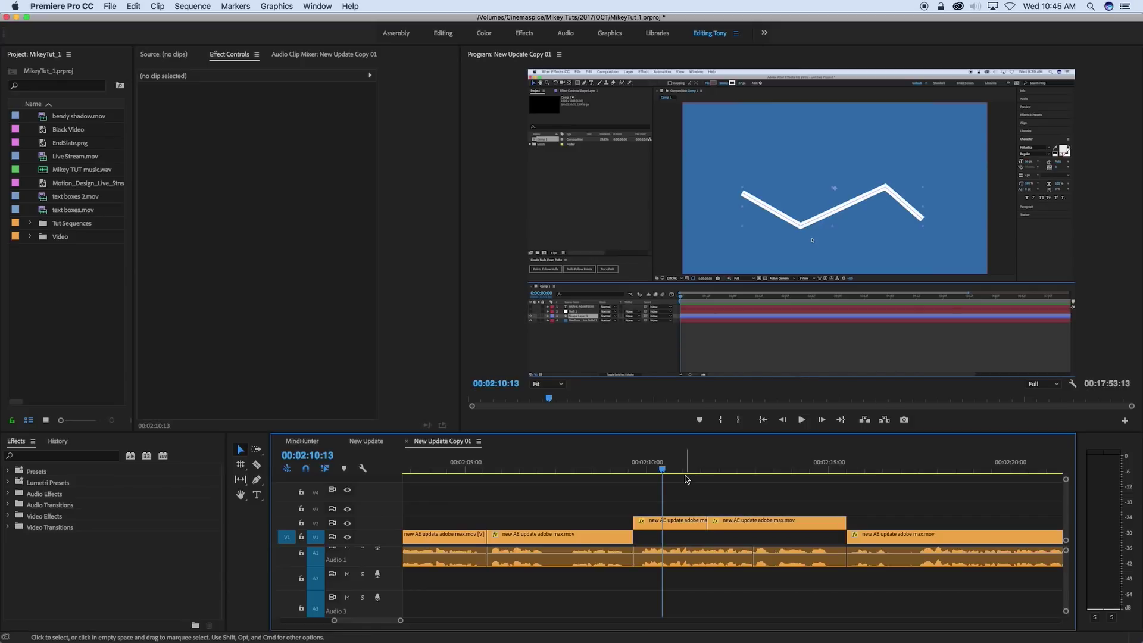
key("space")
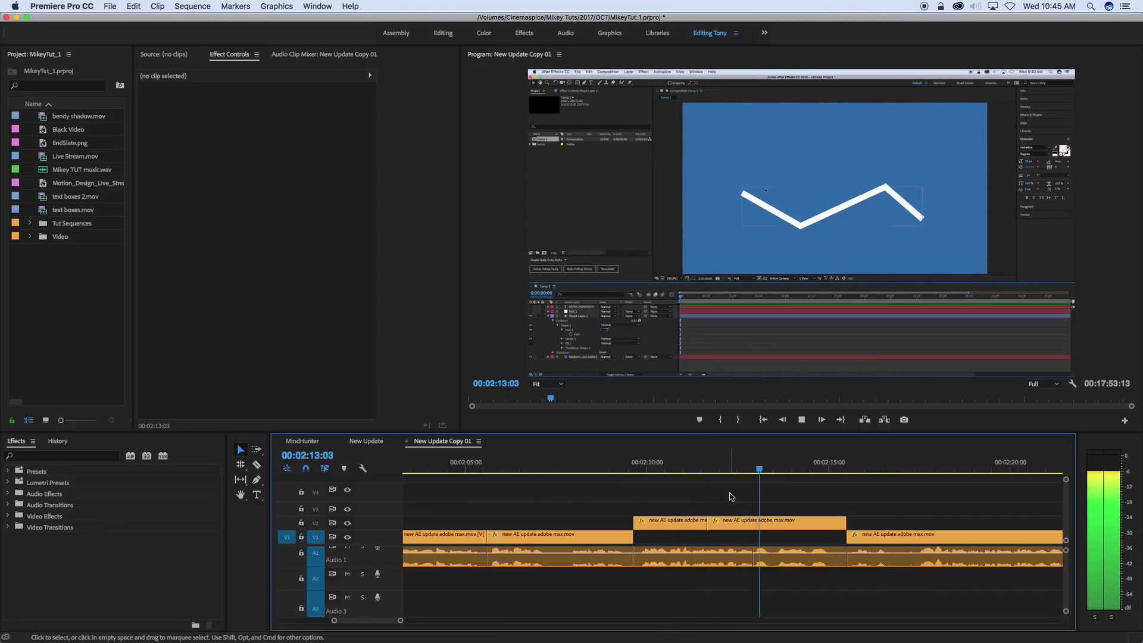
key("space")
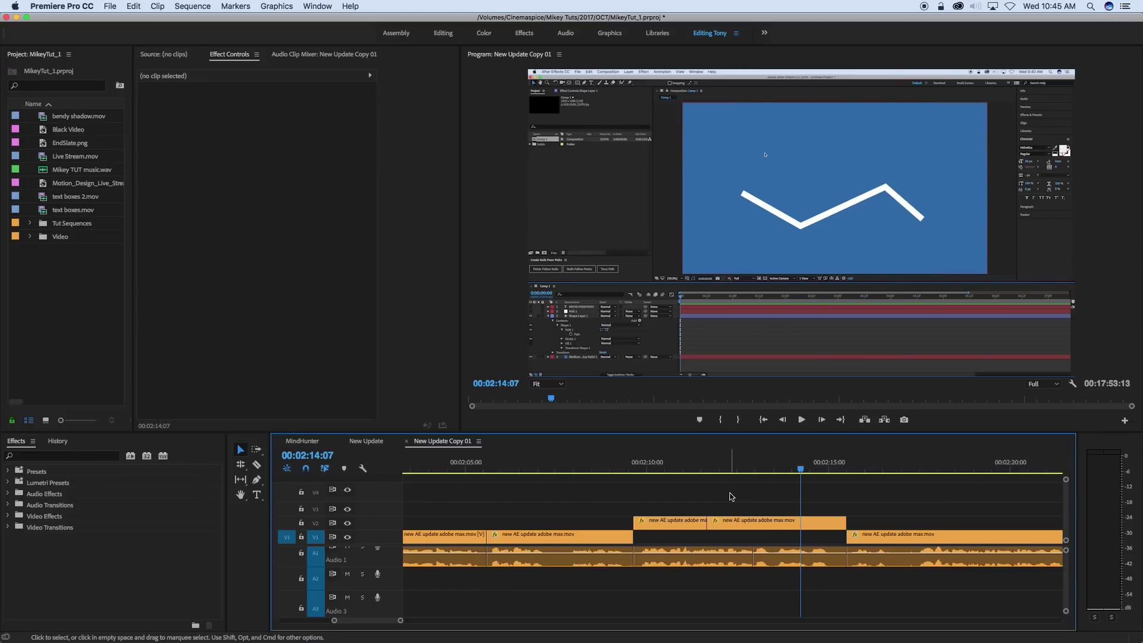
key("super+z")
key("super+z")
Return to the original straight cut and play it back past the cut to compare.
key("Up")
key("space")
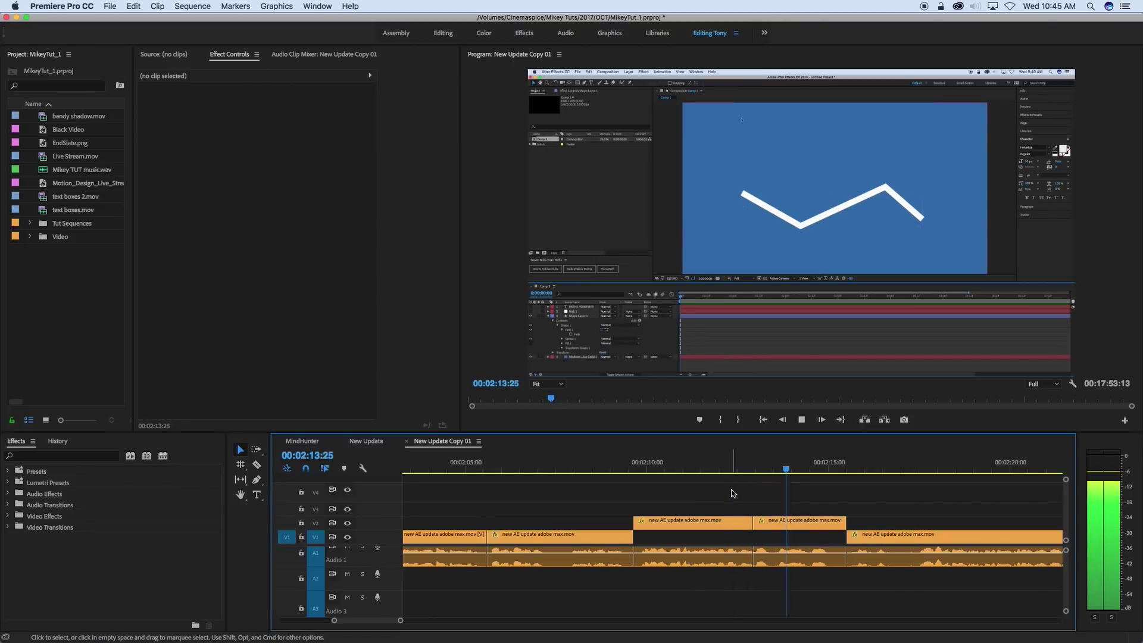
key("space")
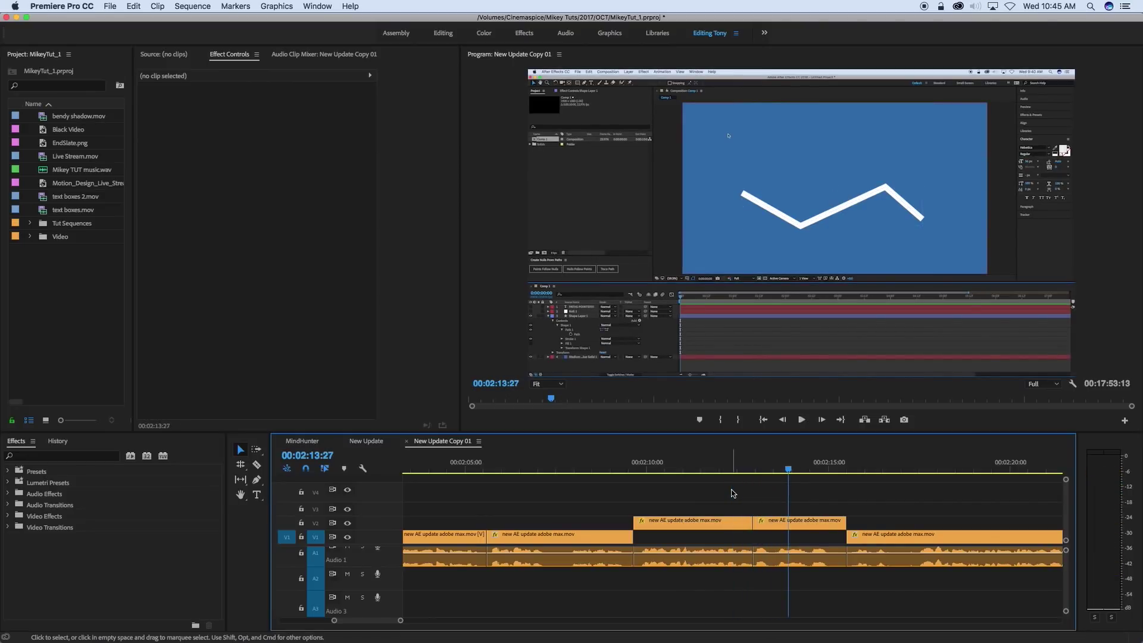